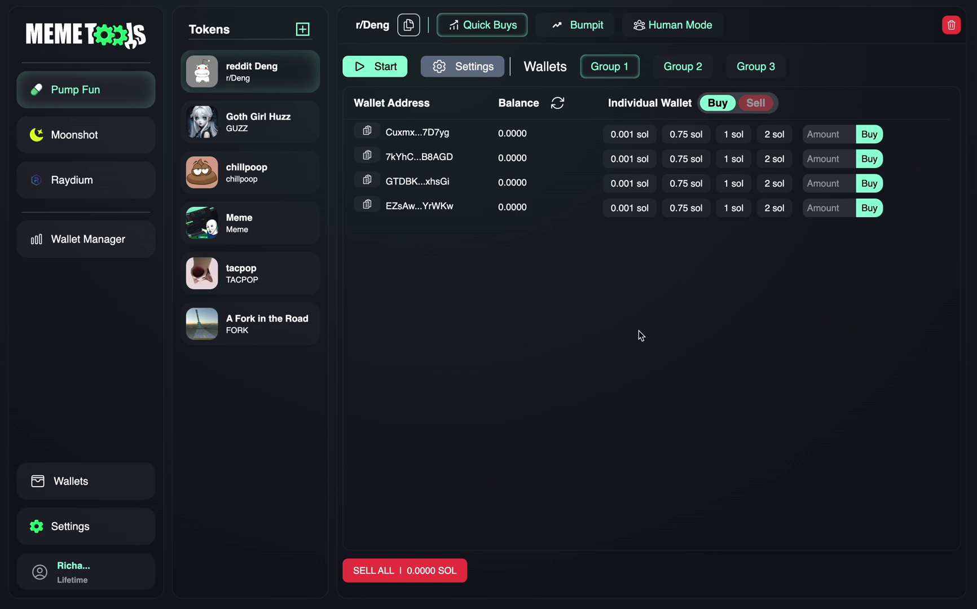
# Step: Open the Wallets page and display the three existing Human Mode wallets
pyautogui.click(102, 474)
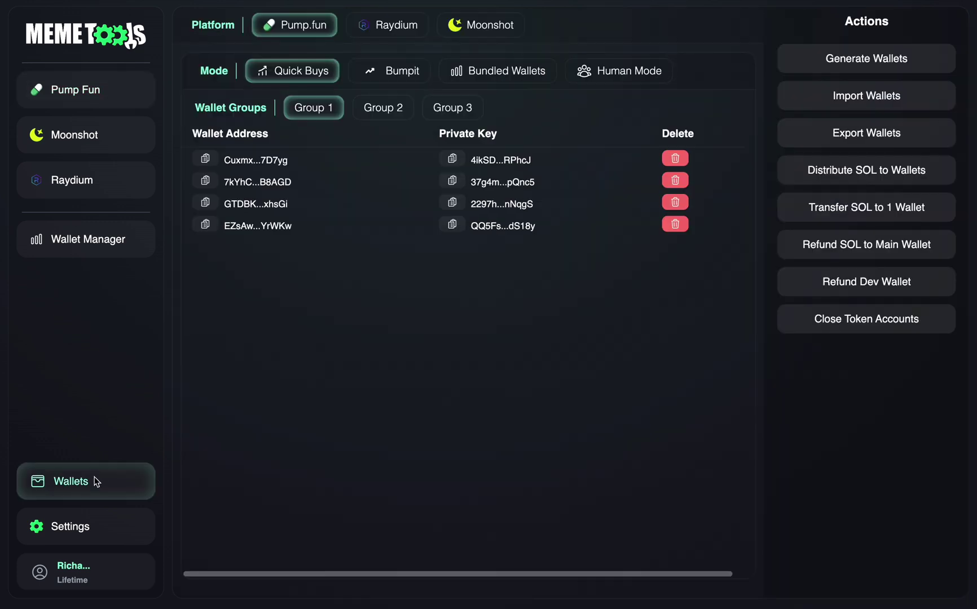
pyautogui.click(610, 74)
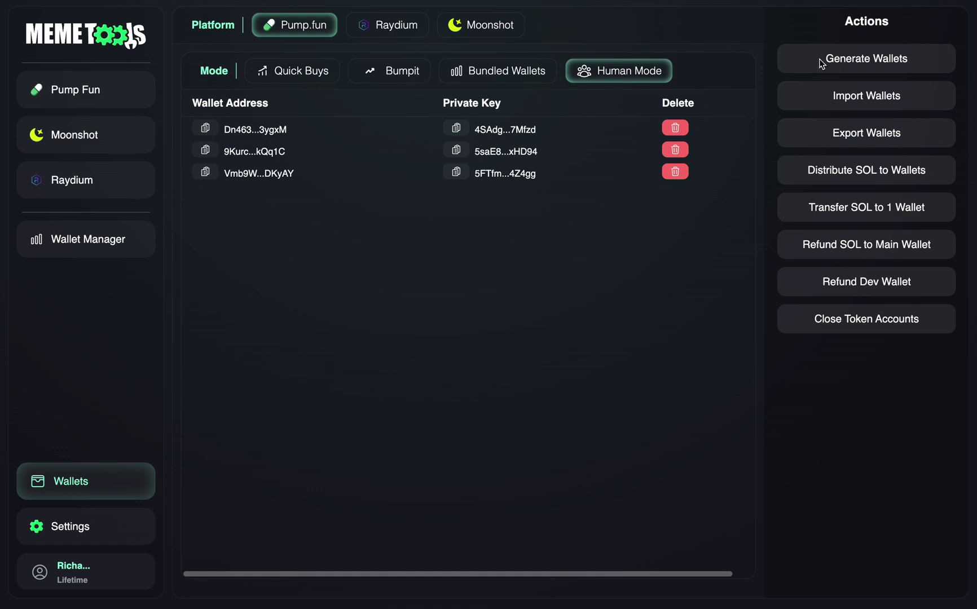
# Step: Generate 10 new Human Mode wallets, bringing the Human Mode list to 13
pyautogui.click(857, 64)
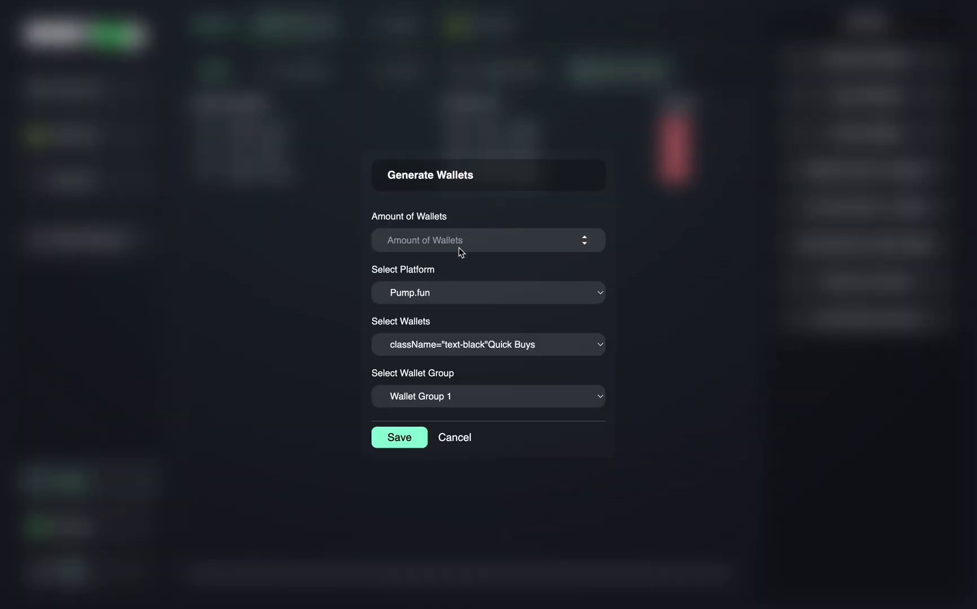
pyautogui.click(426, 351)
pyautogui.click(416, 392)
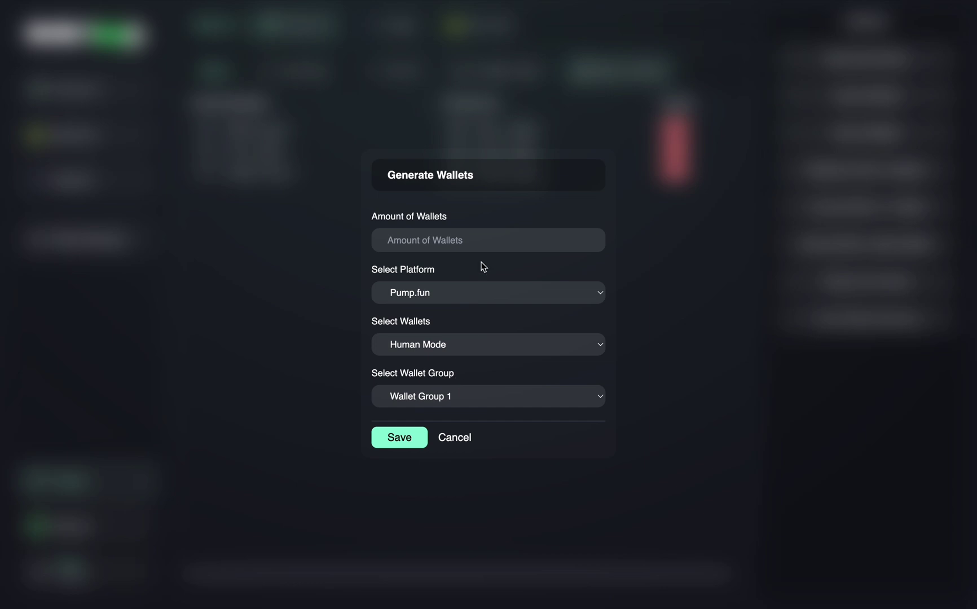
pyautogui.click(439, 242)
pyautogui.write('10')
pyautogui.click(395, 437)
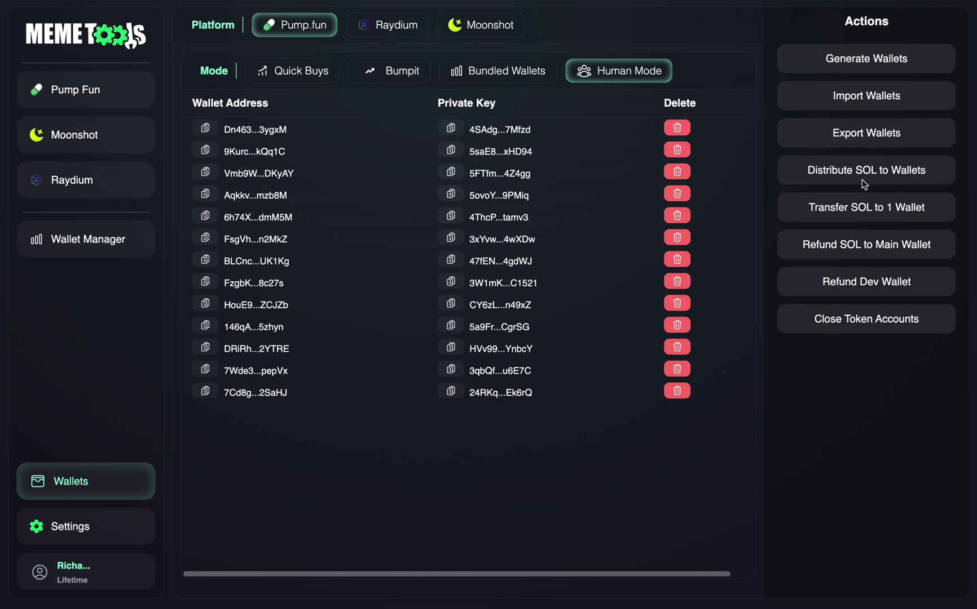
# Step: Distribute 0.01 SOL to each Human Mode wallet in Wallet Group 1
pyautogui.click(846, 170)
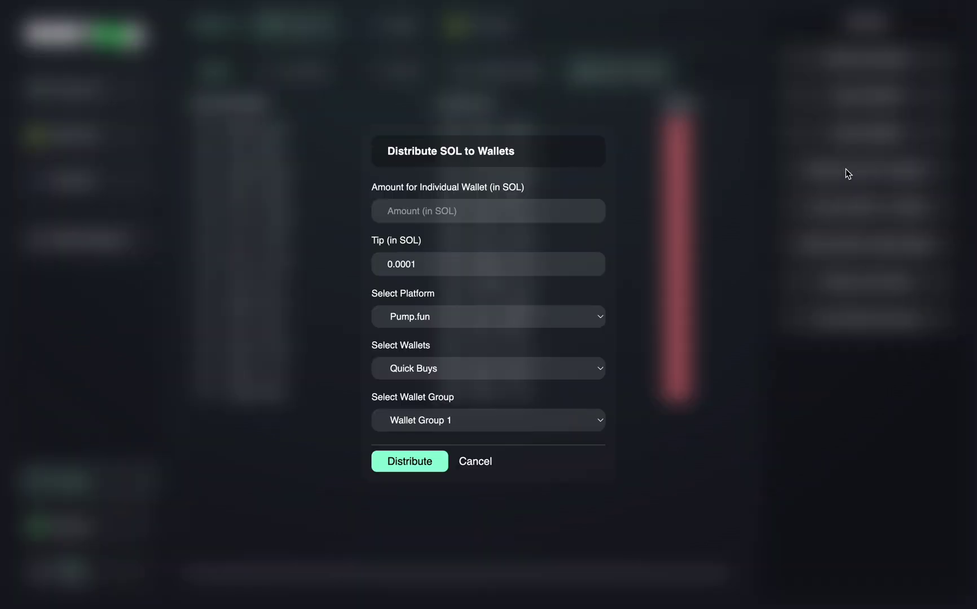
pyautogui.click(527, 201)
pyautogui.write('0.01')
pyautogui.click(408, 372)
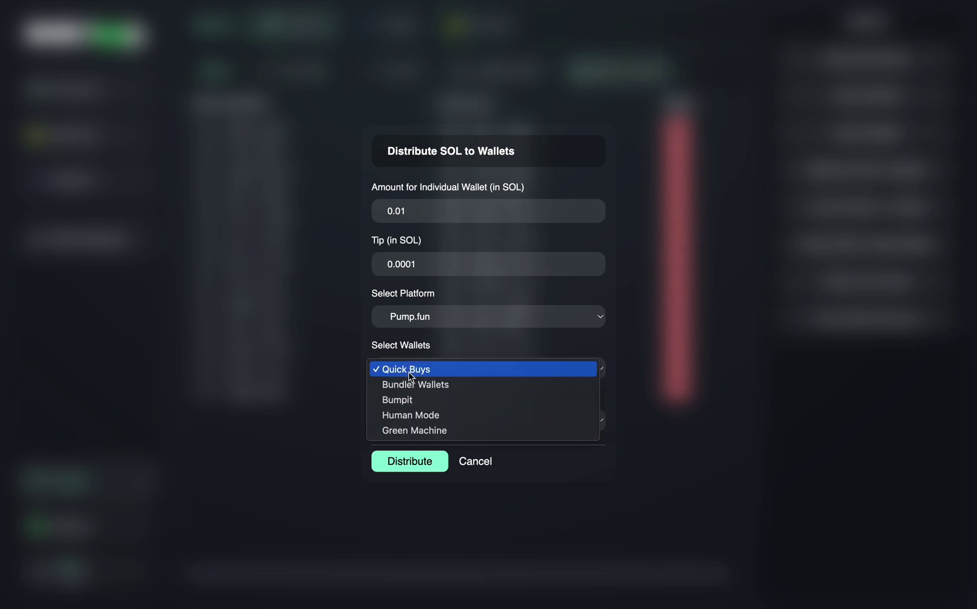
pyautogui.click(413, 416)
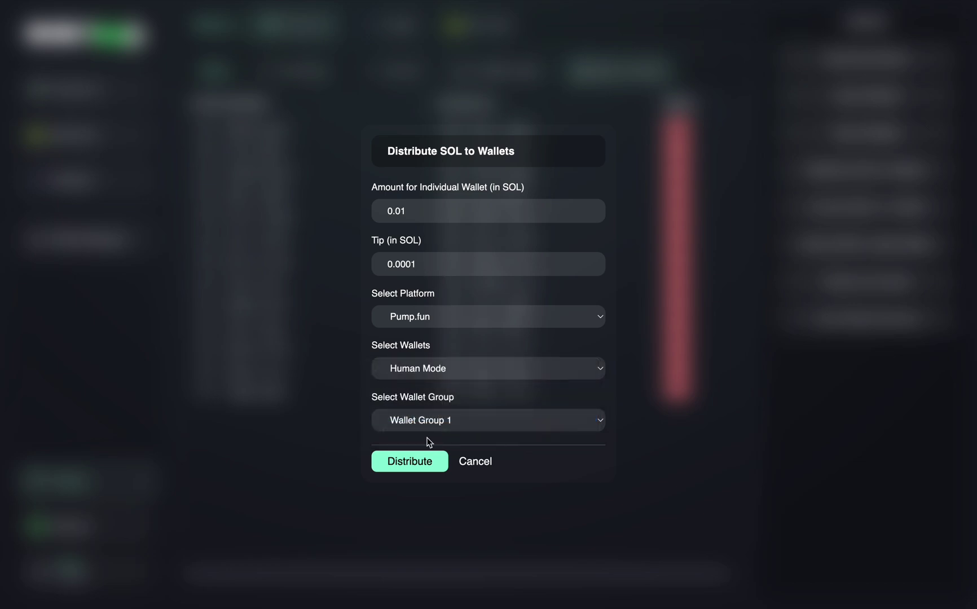
pyautogui.click(407, 463)
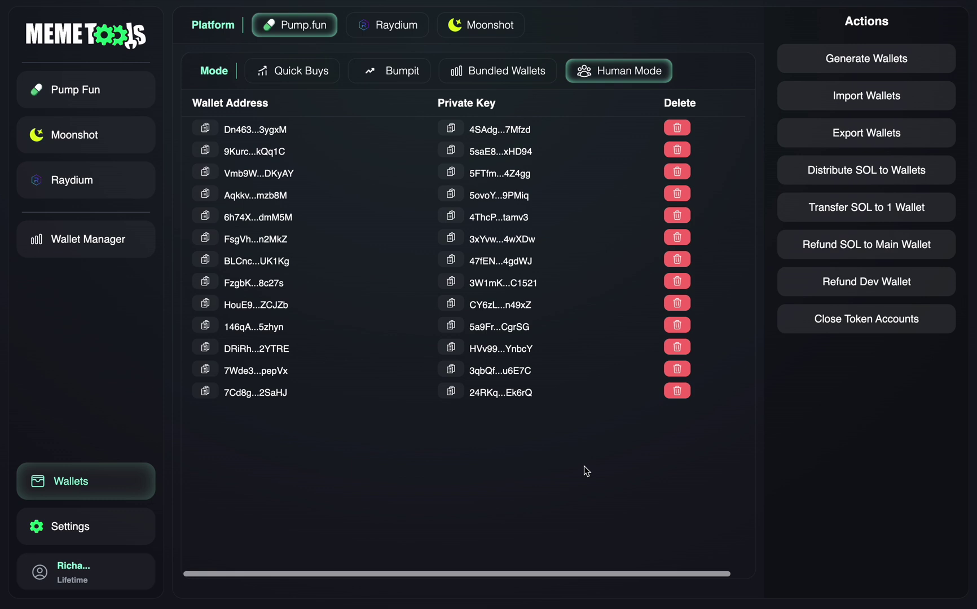
# Step: Refresh the r/Deng Human Mode wallet balances to 0.0100 SOL and open Human Mode Settings
pyautogui.click(106, 99)
pyautogui.click(669, 32)
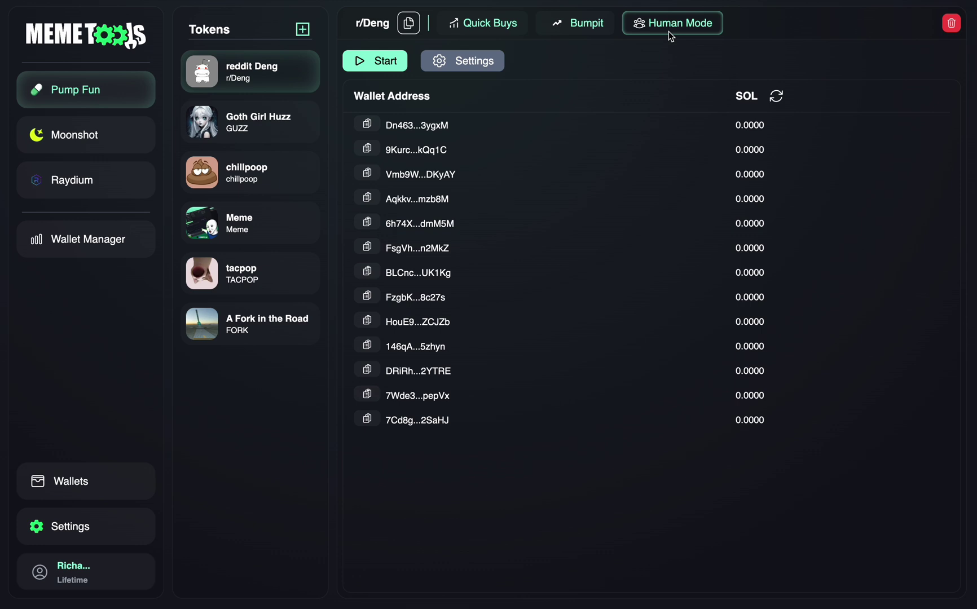
pyautogui.click(777, 98)
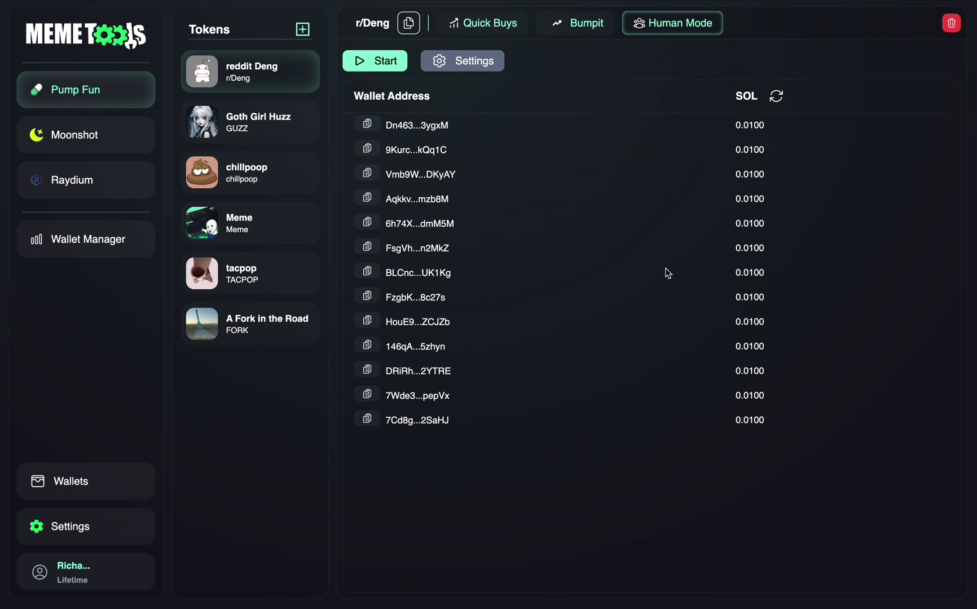
pyautogui.click(462, 61)
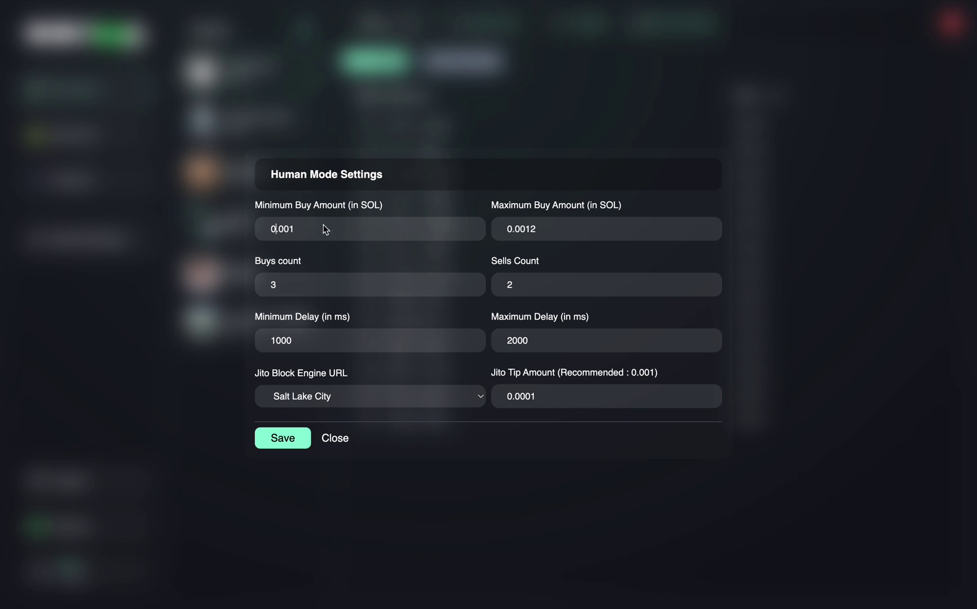
# Step: Change the maximum buy amount to 0.0015 SOL, briefly setting Buys to 2 and Sells to 1
pyautogui.press('BackSpace')
pyautogui.write('5')
pyautogui.click(293, 283)
pyautogui.press('BackSpace')
pyautogui.write('2')
pyautogui.click(544, 293)
pyautogui.press('BackSpace')
pyautogui.write('1')
# Step: Restore the Buys count to 3 and the Sells Count to 2
pyautogui.click(312, 284)
pyautogui.press('BackSpace')
pyautogui.write('4')
pyautogui.press('BackSpace')
pyautogui.write('3')
pyautogui.click(527, 278)
pyautogui.press('BackSpace')
pyautogui.write('2')
# Step: Set delays to 2000–4000 ms, keep Salt Lake City as block engine, and save the settings
pyautogui.press('BackSpace')
pyautogui.write('2')
pyautogui.press('BackSpace')
pyautogui.write('4')
pyautogui.click(345, 394)
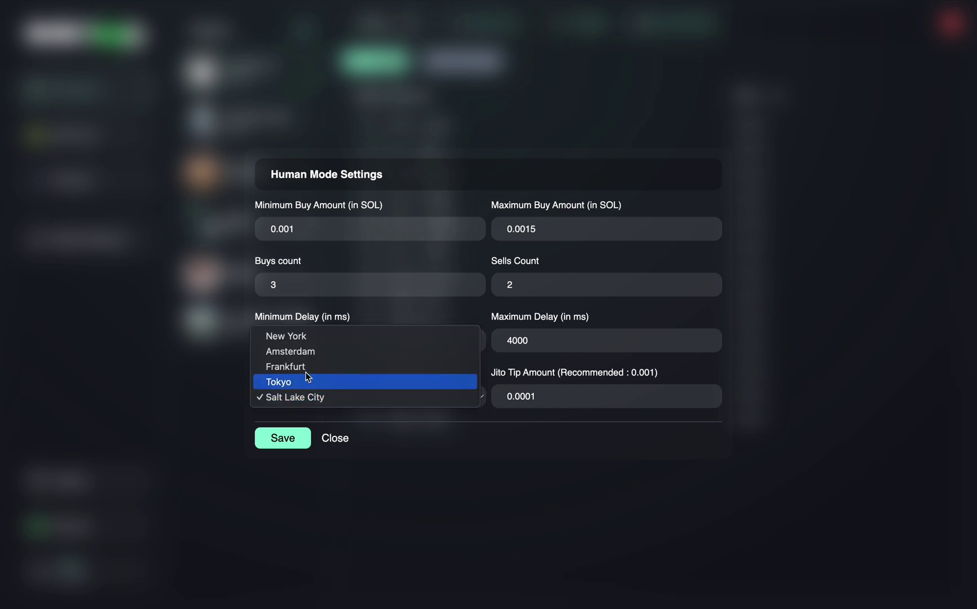
pyautogui.click(317, 399)
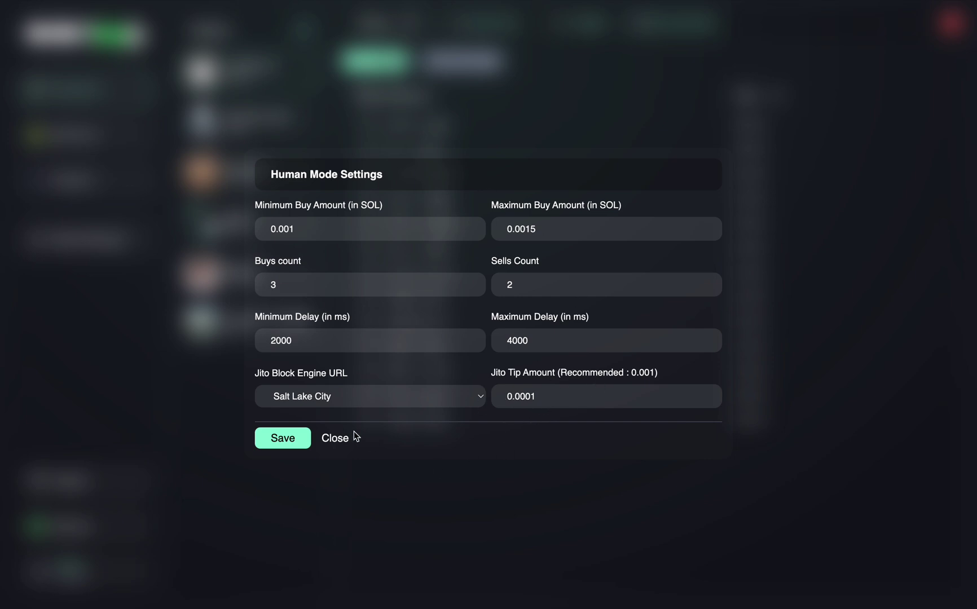
pyautogui.click(285, 439)
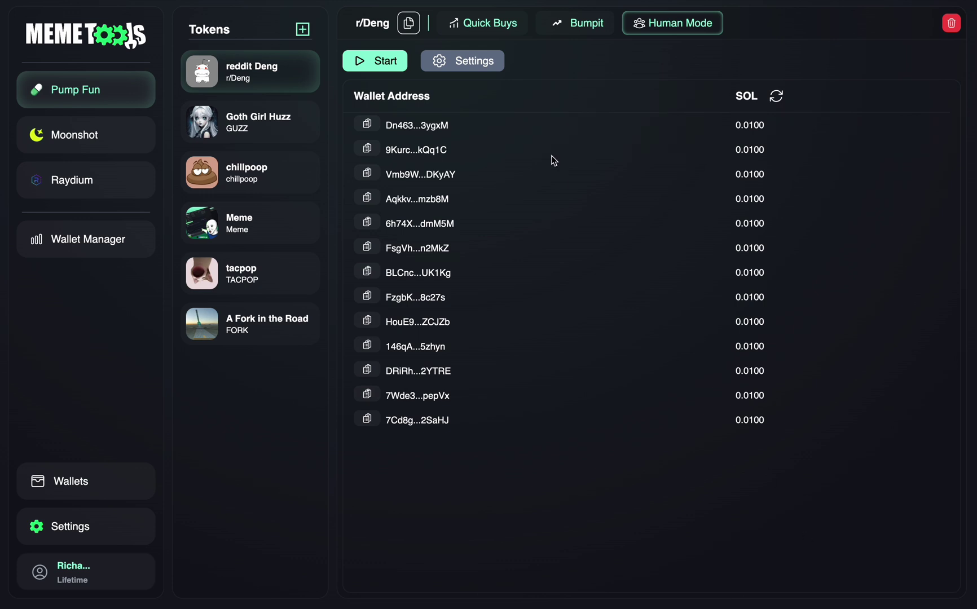
# Step: Start the r/Deng Human Mode volume bot and switch to Photon's r/Deng trading page
pyautogui.click(373, 61)
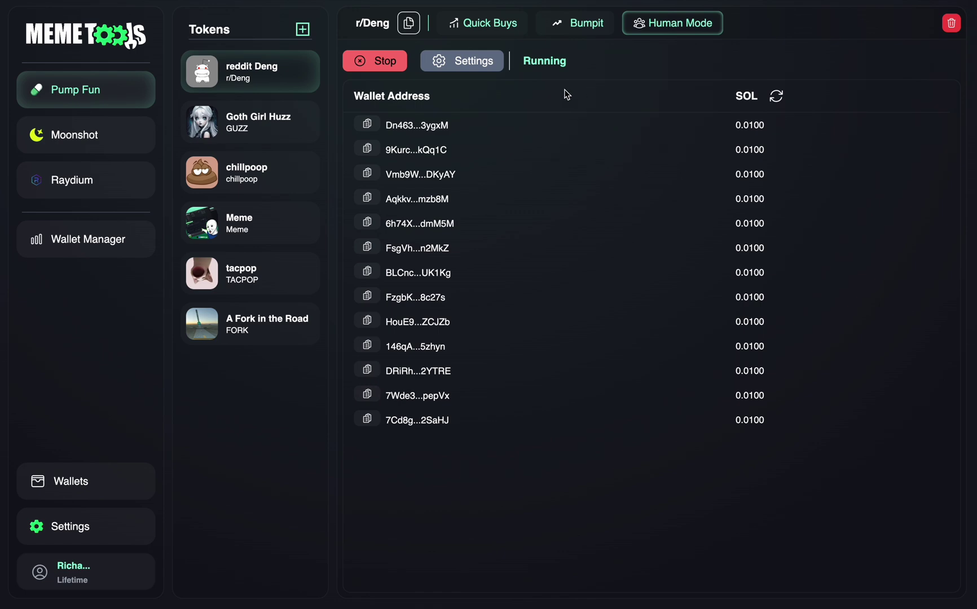
pyautogui.hotkey('ctrl', 'Left')
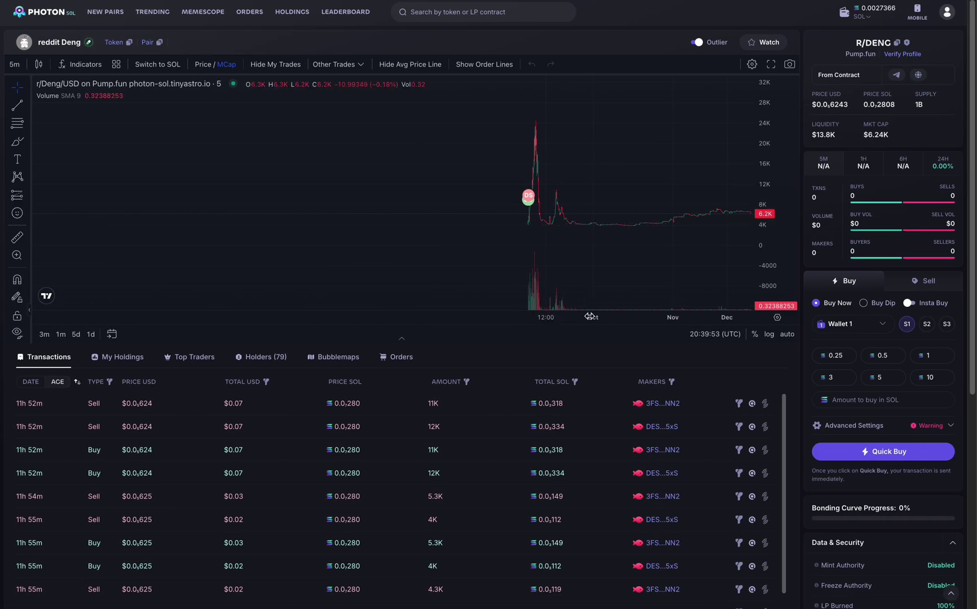
# Step: Scroll Photon's r/Deng page to watch the bot's buys and sells in the Transactions table
pyautogui.scroll(-2, 519, 362)
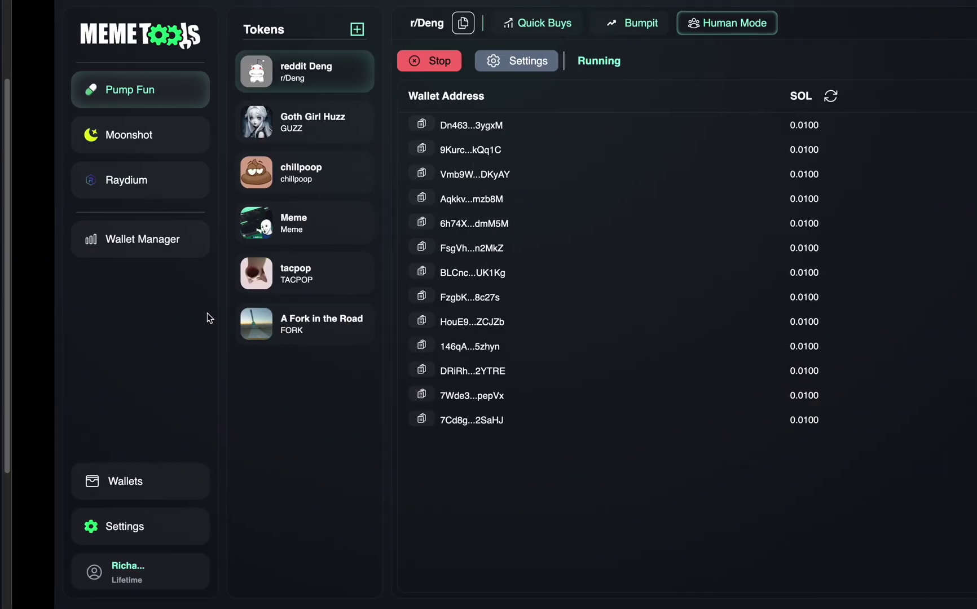
# Step: Stop the bot, refresh balances to 0.0065–0.0079 SOL, and switch to Photon's r/Deng page
pyautogui.click(367, 60)
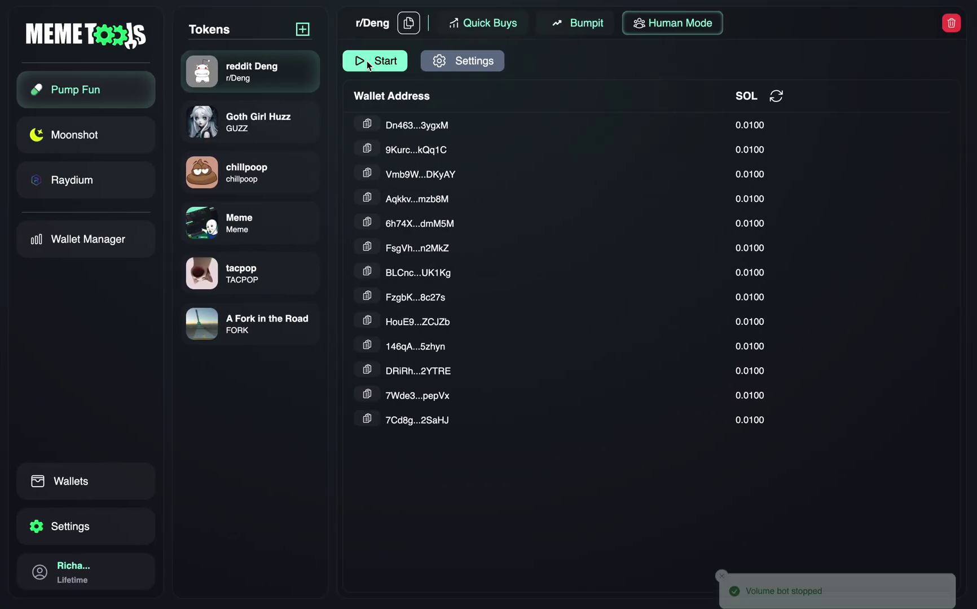
pyautogui.click(776, 97)
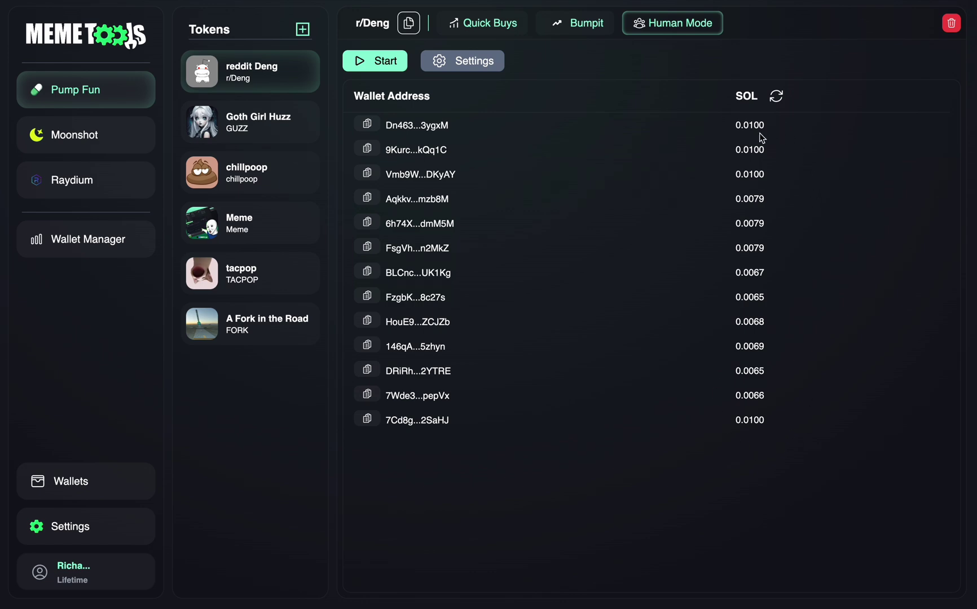
pyautogui.press('super+Tab')
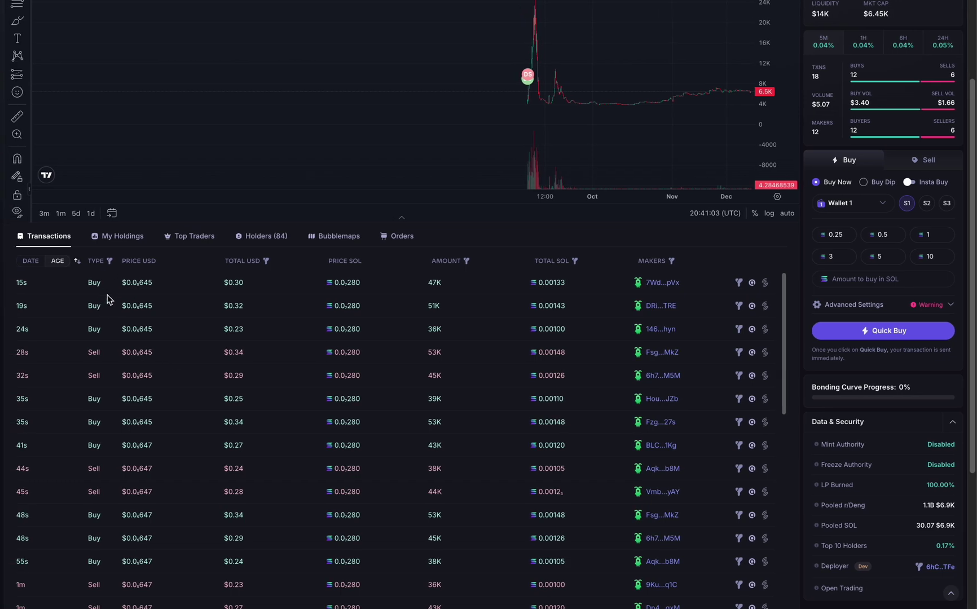
# Step: Return to MemeTools' r/Deng Human Mode wallet balances of 0.0065–0.0100 SOL
pyautogui.hotkey('ctrl', 'Right')
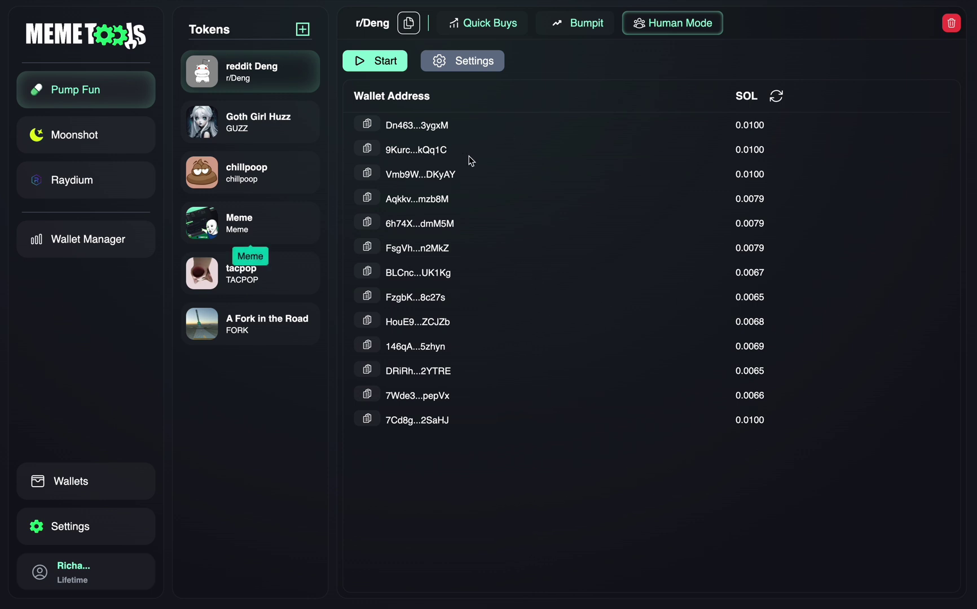
# Step: Export the Human Mode wallets to humanwallet.txt in Downloads, then show the Quick Buys wallets
pyautogui.click(84, 479)
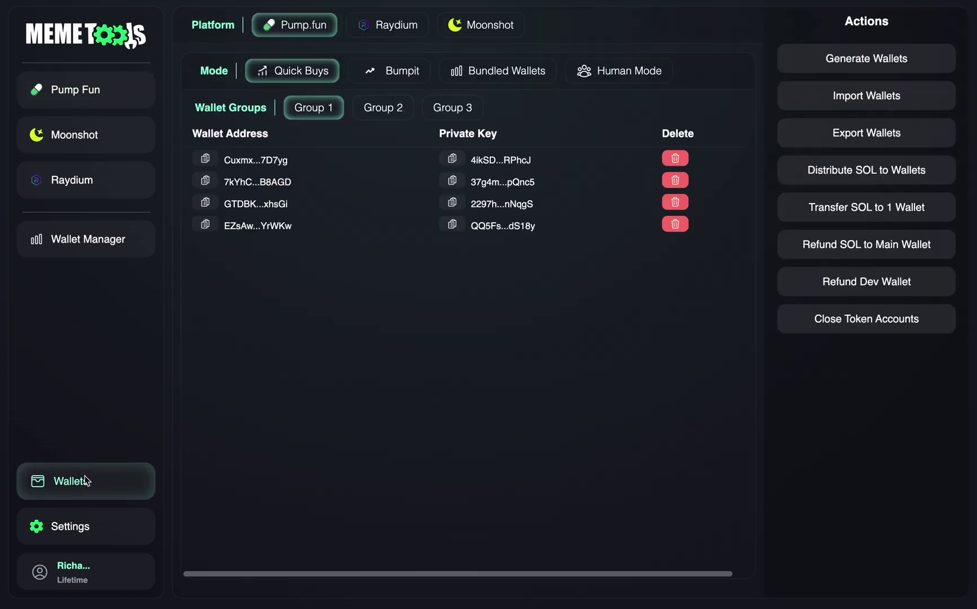
pyautogui.click(603, 74)
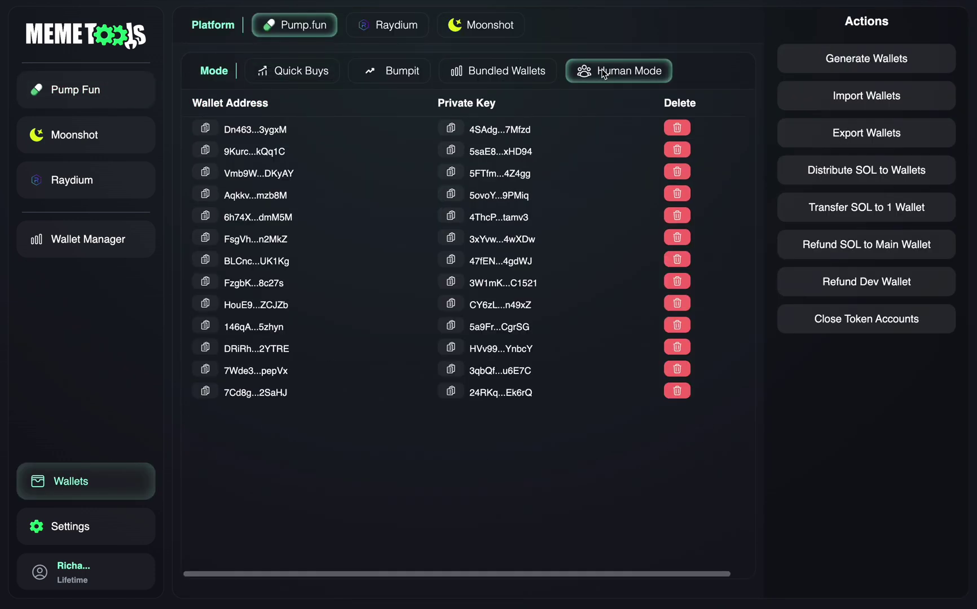
pyautogui.click(862, 135)
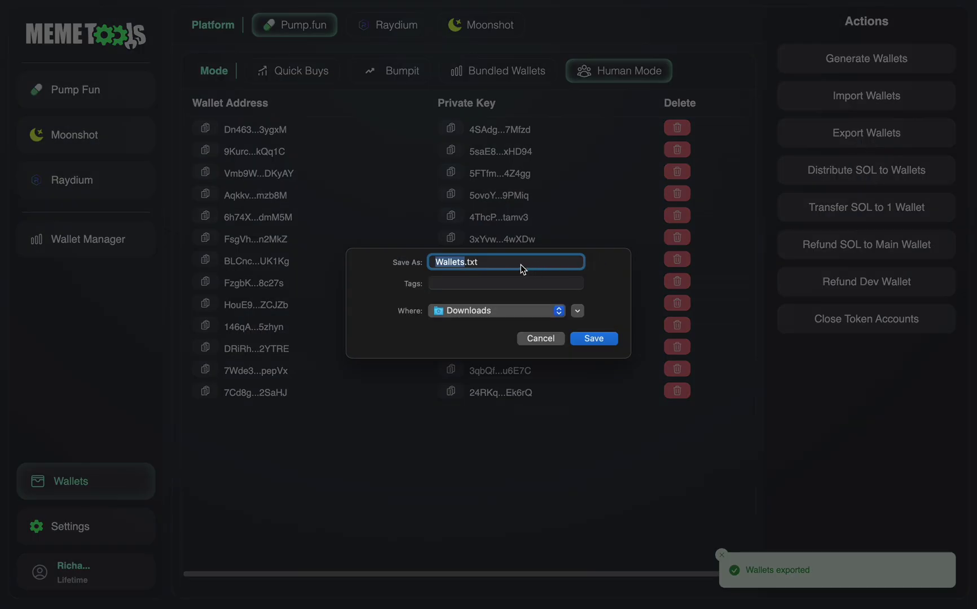
pyautogui.write('humanw')
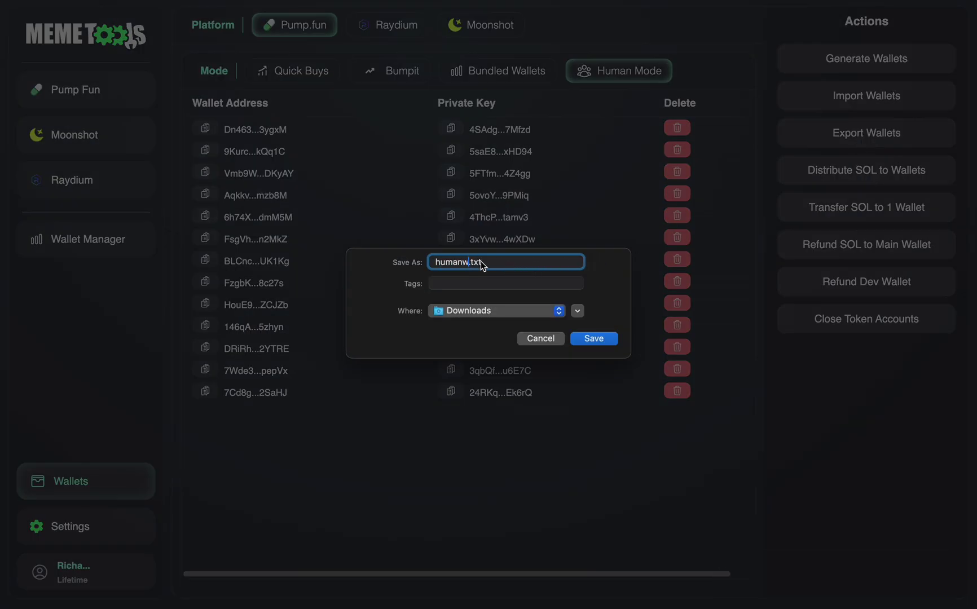
pyautogui.write('allets')
pyautogui.click(604, 337)
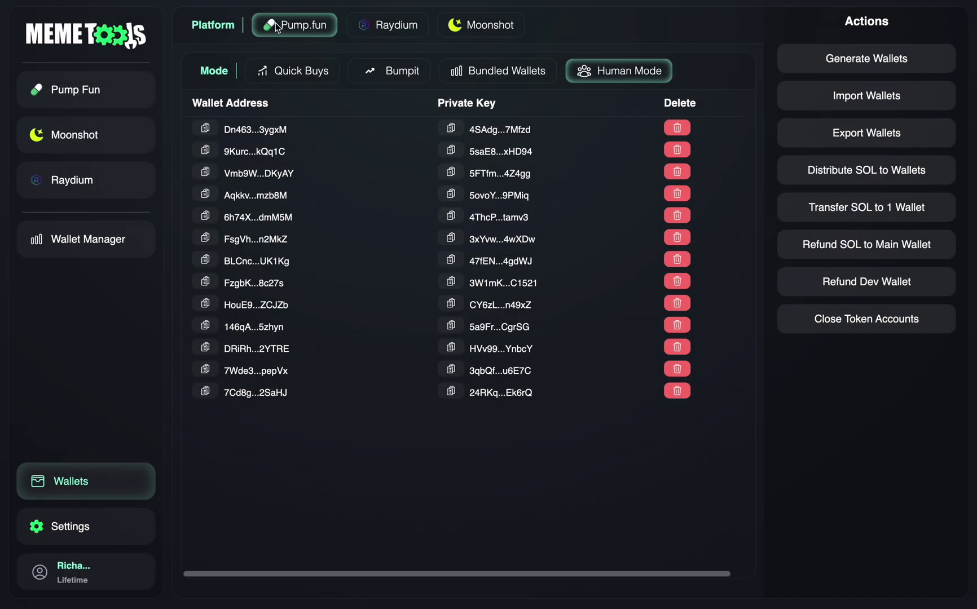
pyautogui.click(282, 67)
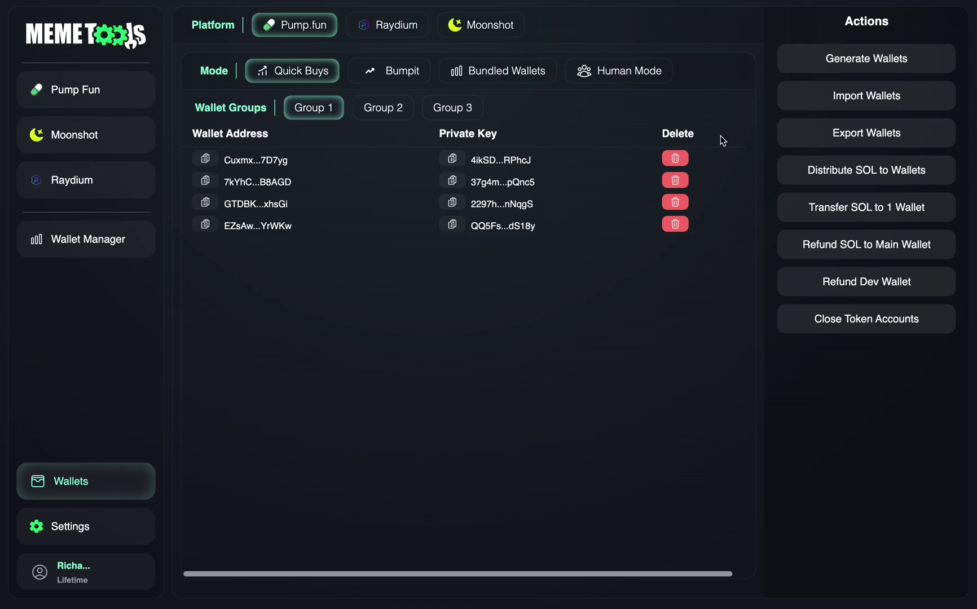
# Step: Delete all four existing Quick Buys Group 1 wallets
pyautogui.click(681, 158)
pyautogui.click(523, 344)
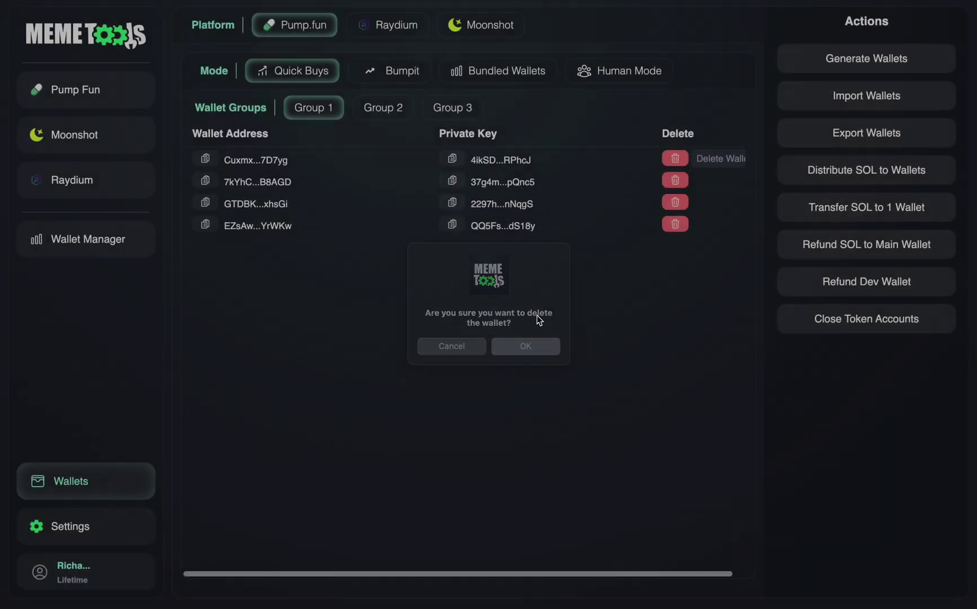
pyautogui.click(680, 161)
pyautogui.click(536, 347)
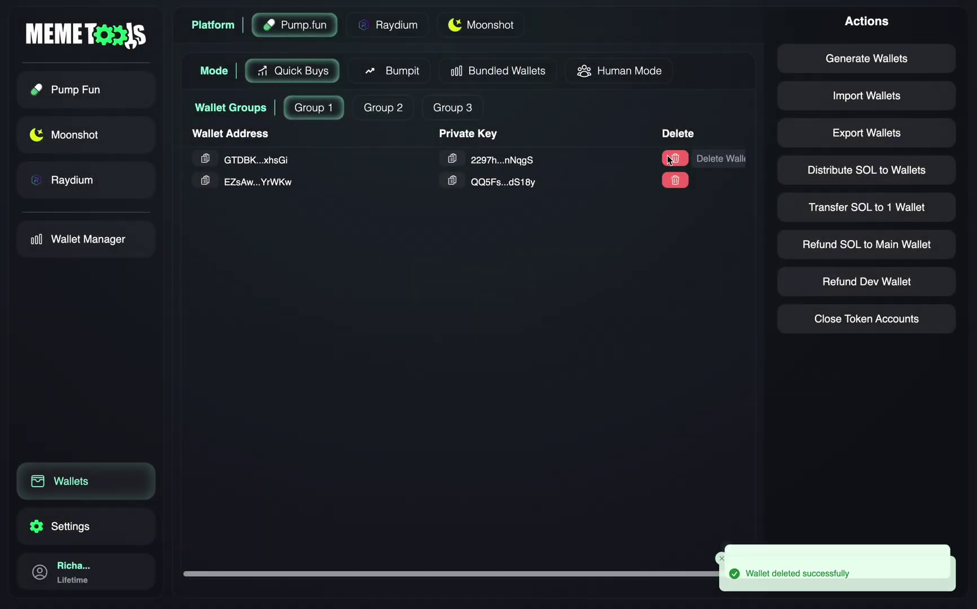
pyautogui.click(678, 161)
pyautogui.click(540, 343)
pyautogui.click(675, 159)
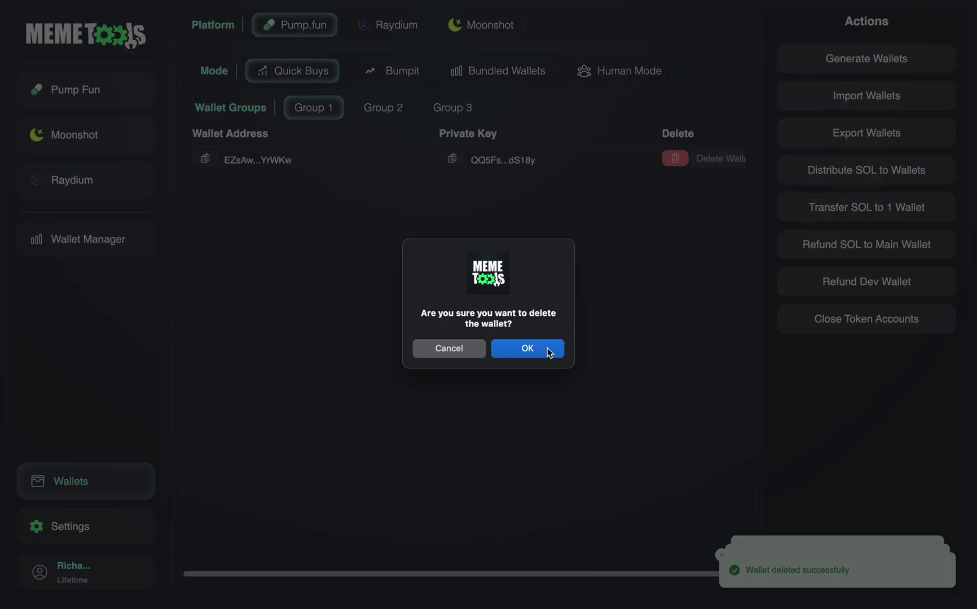
pyautogui.click(527, 348)
# Step: Import the wallets from humanwallets.txt into Quick Buys
pyautogui.click(843, 99)
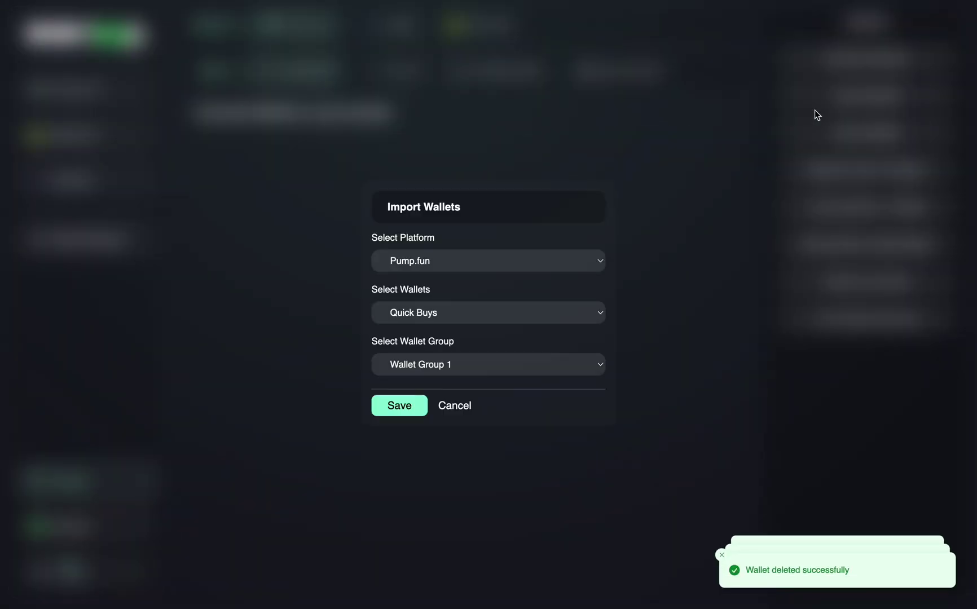
pyautogui.click(458, 313)
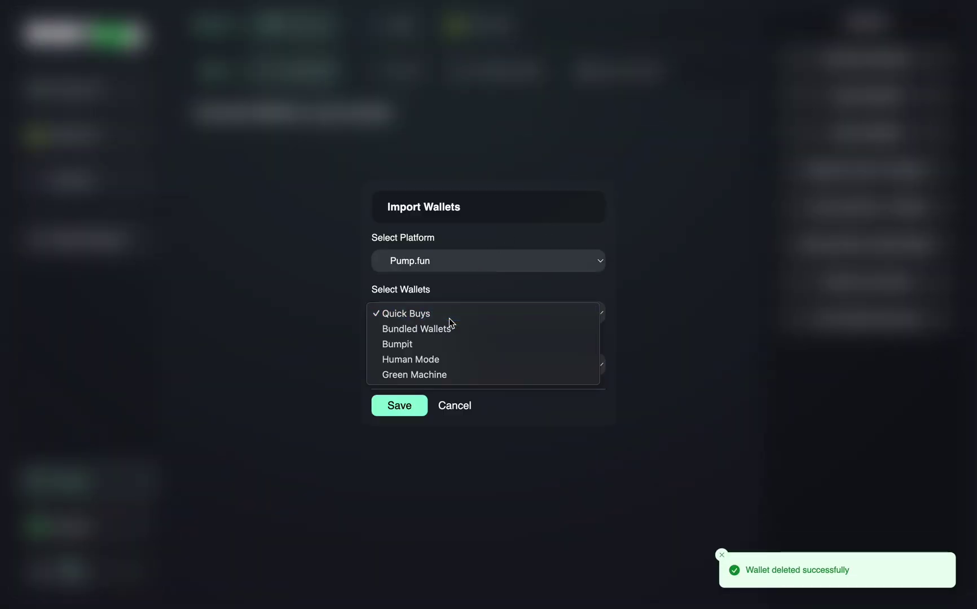
pyautogui.click(449, 321)
pyautogui.click(402, 409)
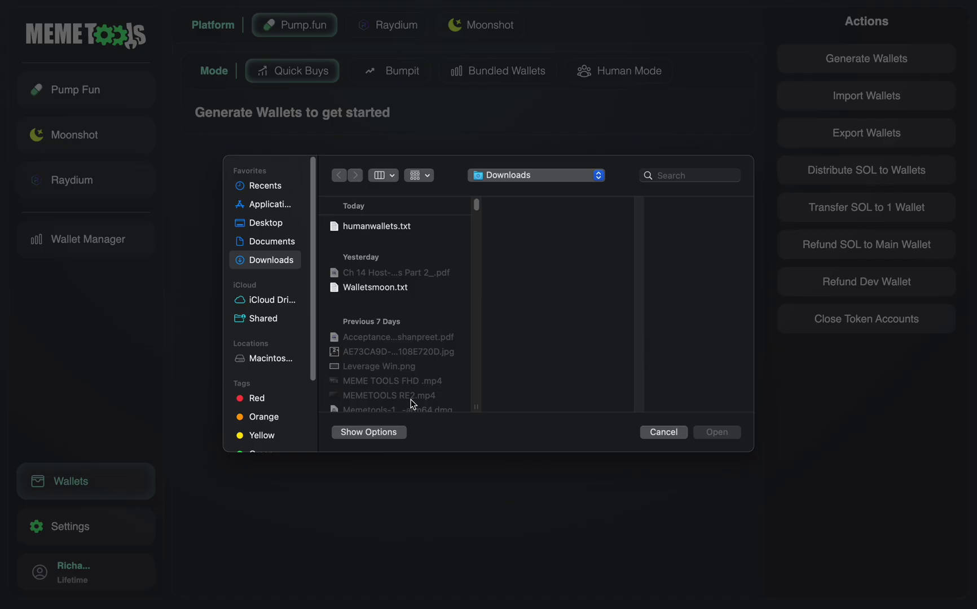
pyautogui.click(378, 228)
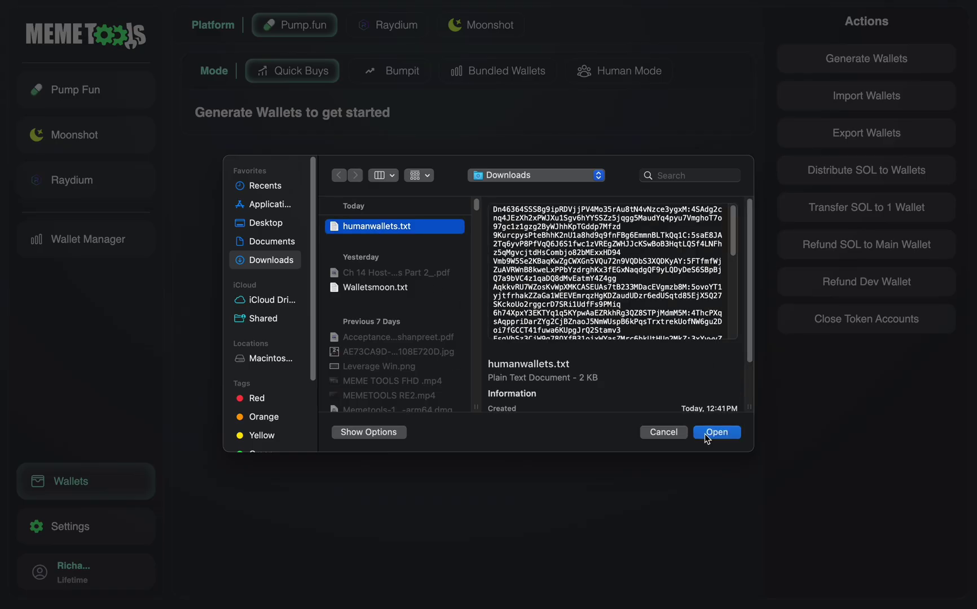
pyautogui.click(712, 432)
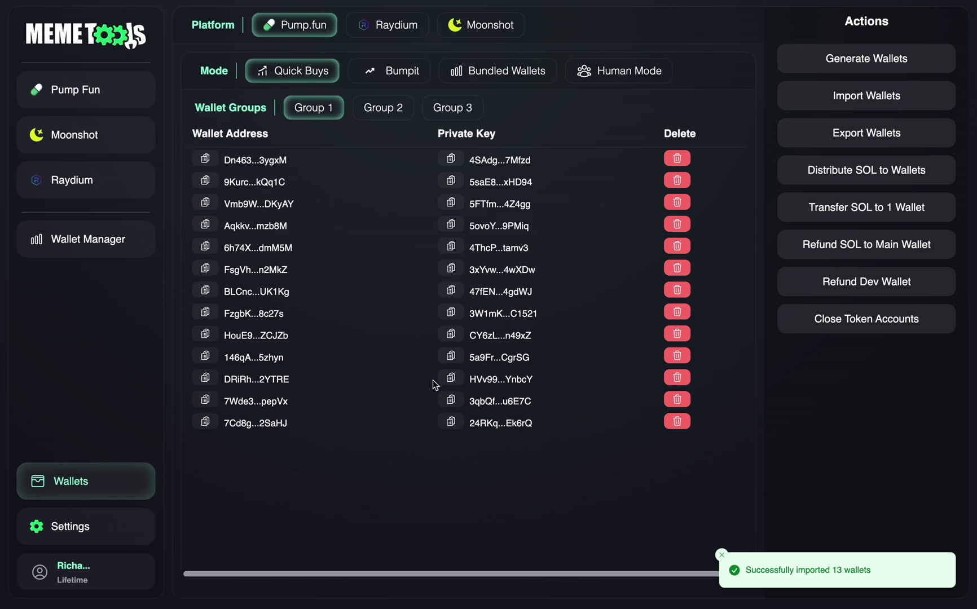
# Step: Refresh the r/Deng wallet balances on the Pump Fun page and re-save the quick buy settings
pyautogui.click(120, 85)
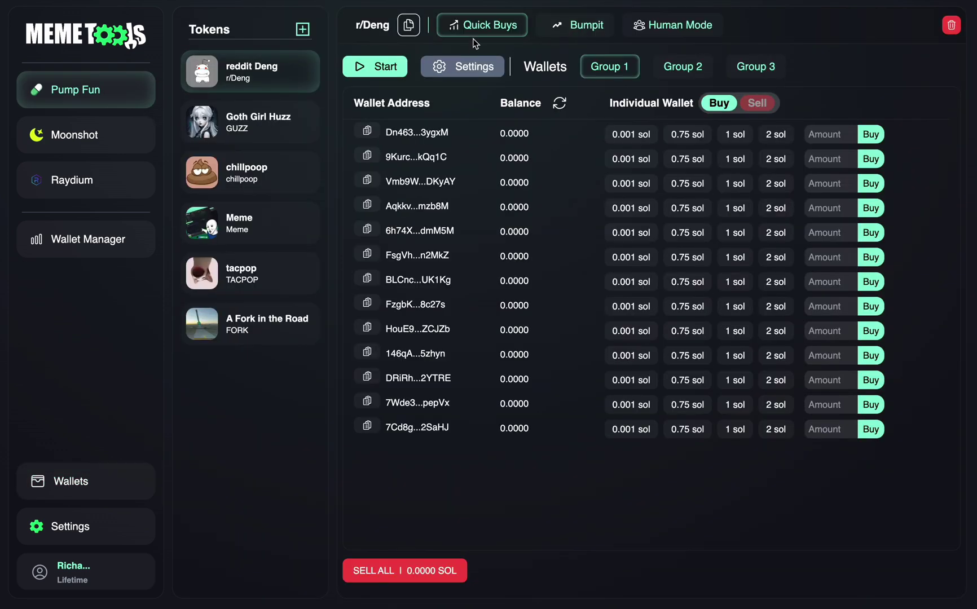
pyautogui.click(560, 103)
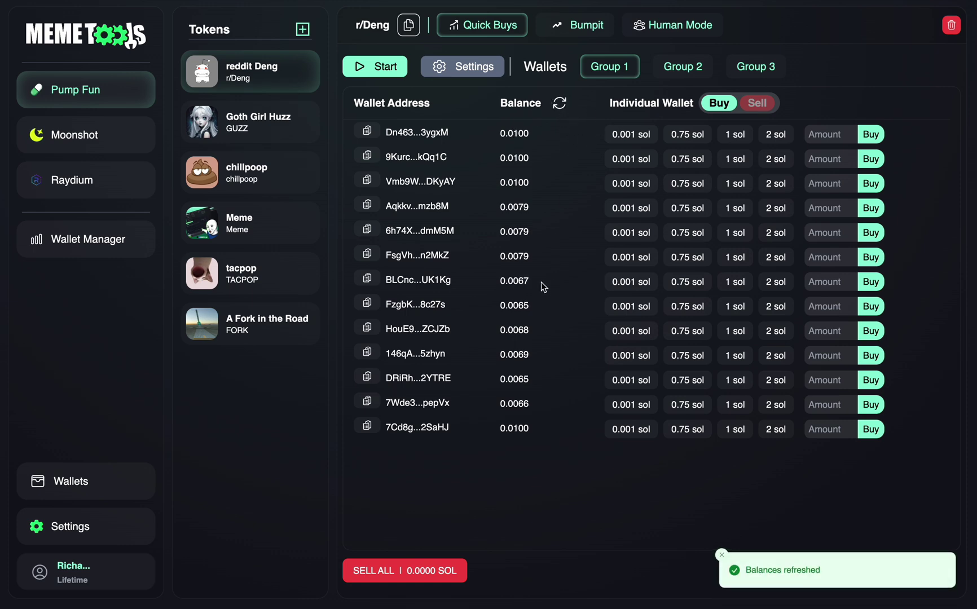
pyautogui.click(461, 67)
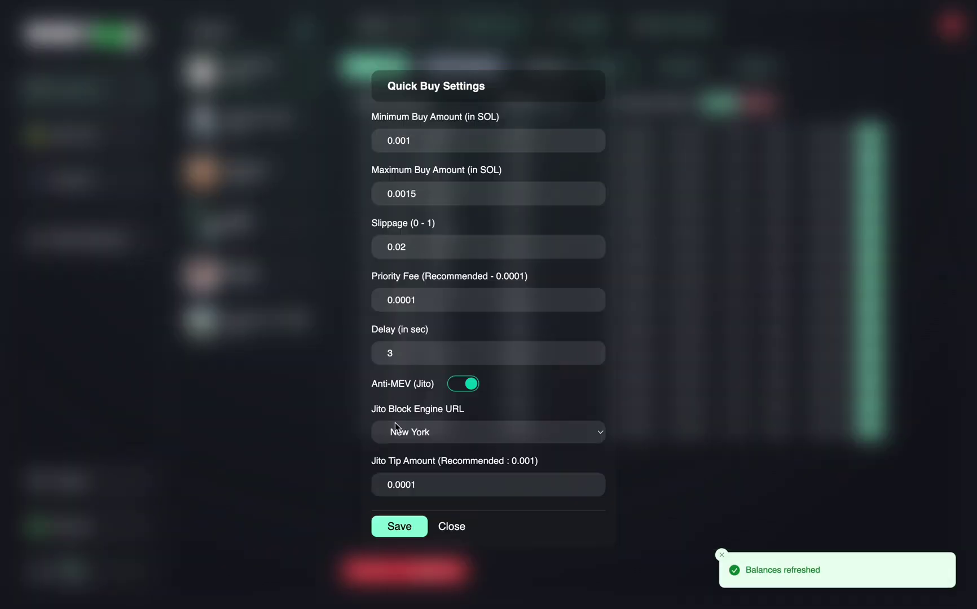
pyautogui.click(400, 526)
# Step: Sell all r/Deng tokens from the wallets and check the sells on the Photon chart
pyautogui.click(395, 578)
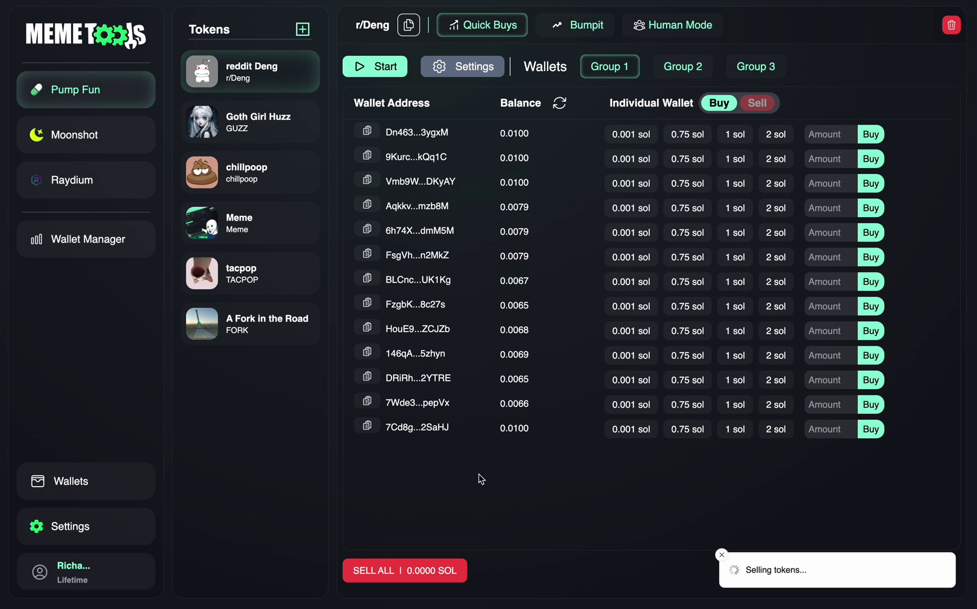
pyautogui.hotkey('ctrl', 'Right')
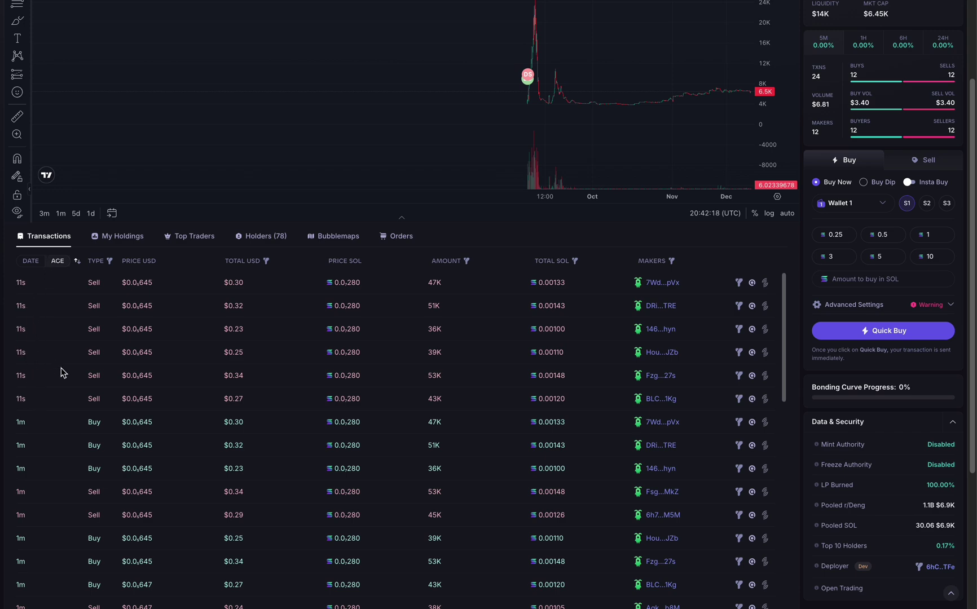
pyautogui.hotkey('ctrl', 'Left')
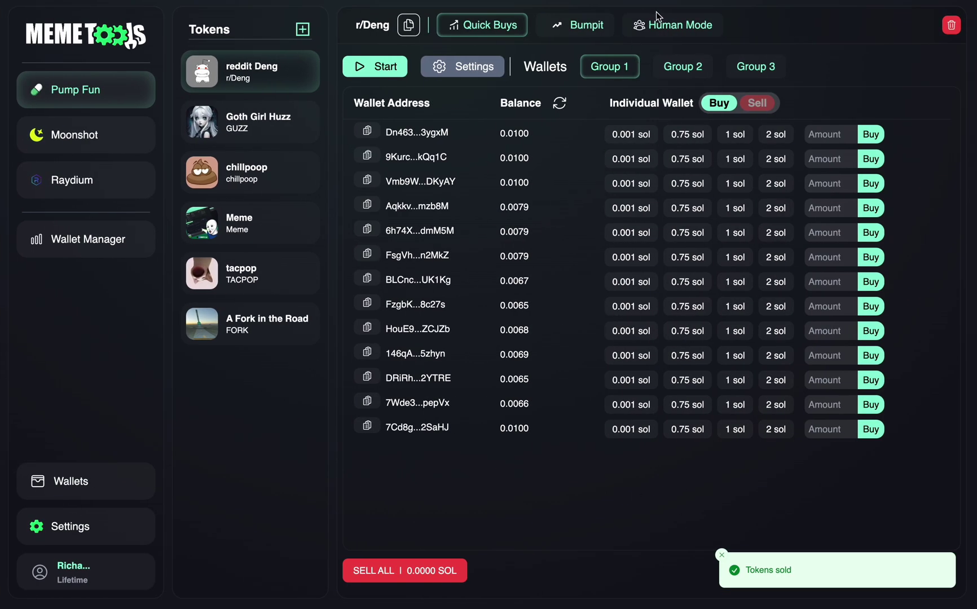
# Step: Show the r/Deng Human Mode wallets and refresh their SOL balances (0.0079 and 0.0100 SOL)
pyautogui.click(658, 25)
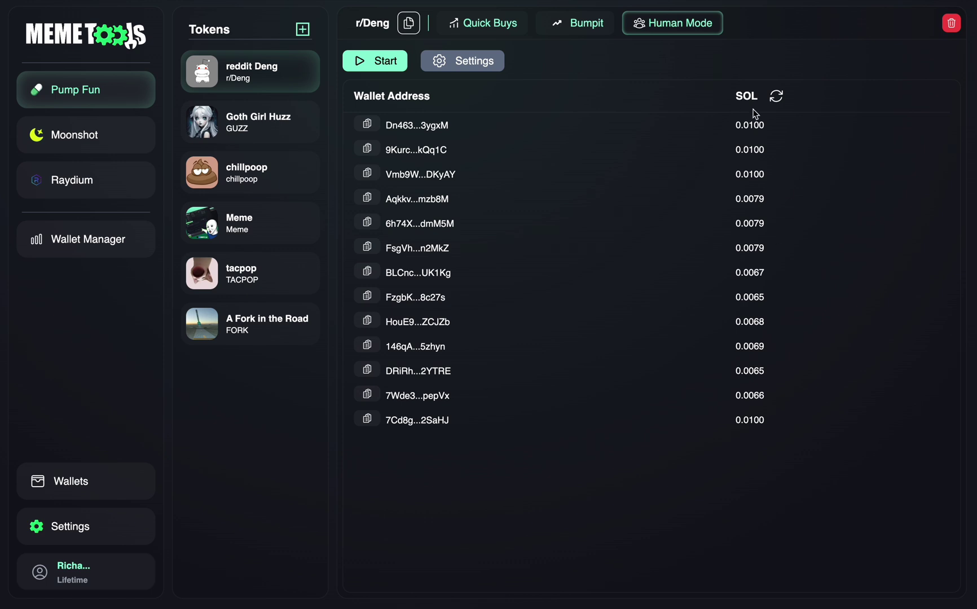
pyautogui.click(771, 101)
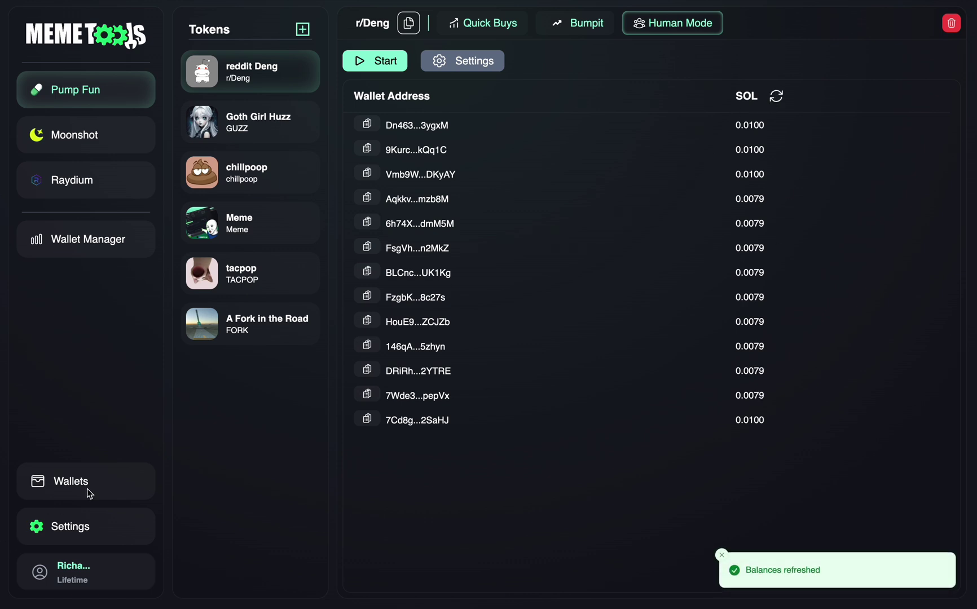
# Step: Refund SOL from the Human Mode wallets to the pasted main wallet address
pyautogui.click(87, 492)
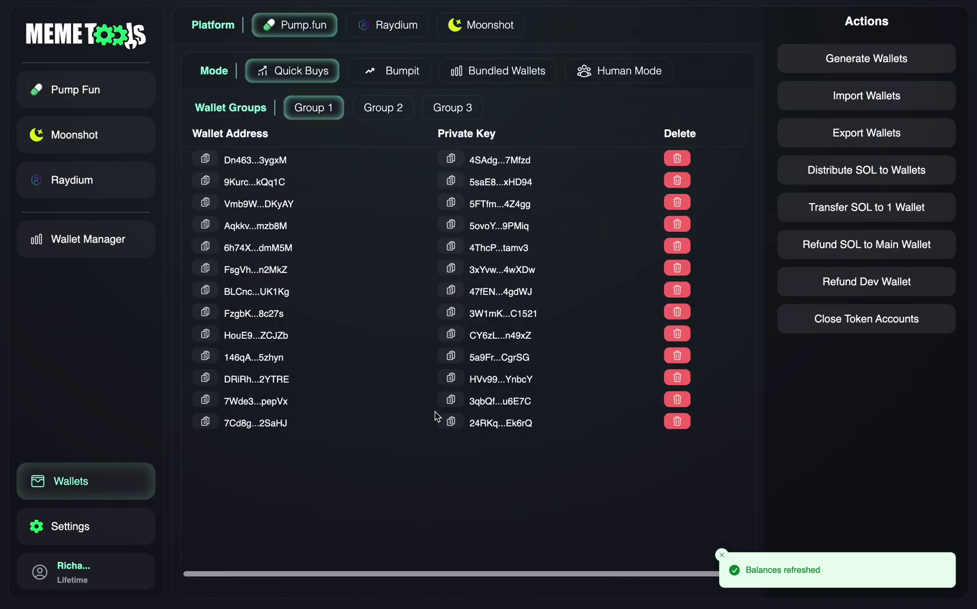
pyautogui.click(867, 246)
pyautogui.click(503, 226)
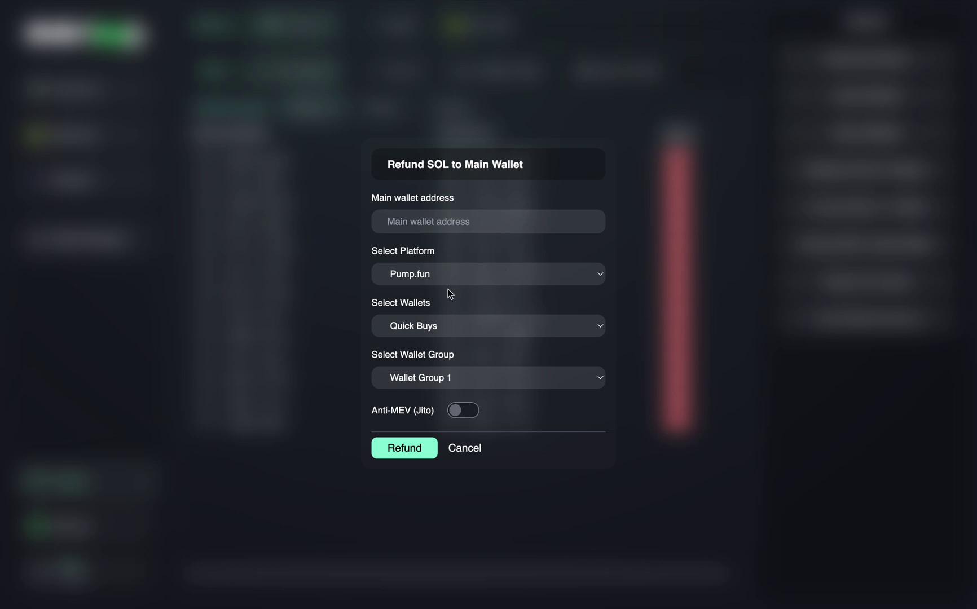
pyautogui.click(428, 327)
pyautogui.click(410, 368)
pyautogui.click(516, 220)
pyautogui.write('1YrDJEDjWWmZgeyKp9dLpxfKhzxYHw5EfGrCs')
pyautogui.click(485, 198)
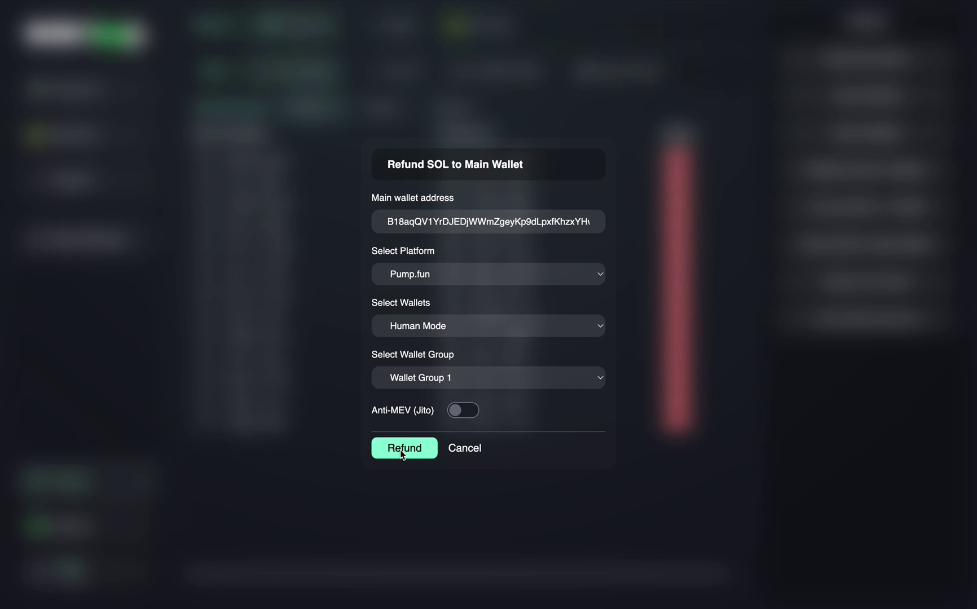
pyautogui.click(404, 448)
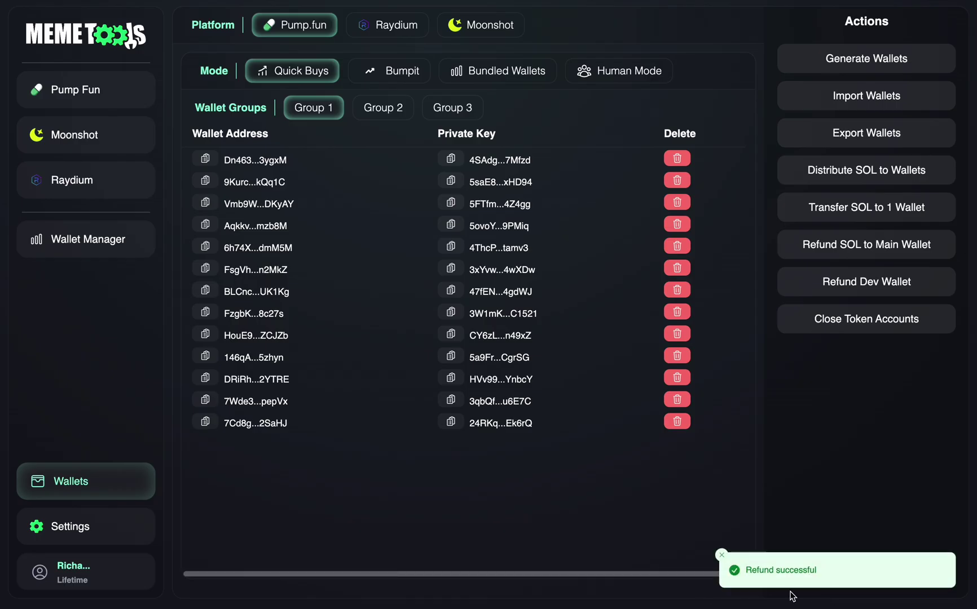
# Step: Refresh the r/Deng Human Mode balances to confirm all 13 wallets read 0.0000 SOL
pyautogui.click(37, 91)
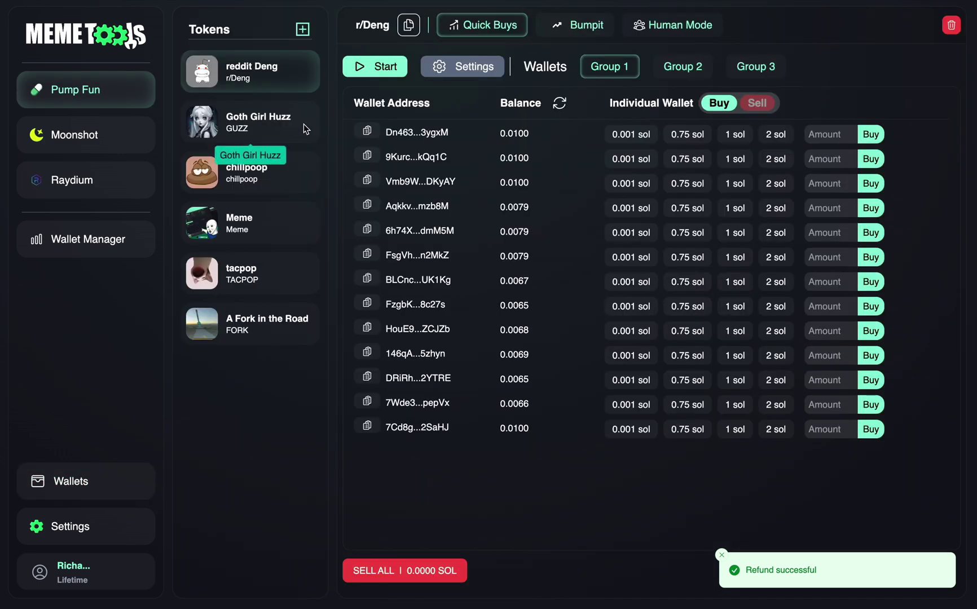
pyautogui.click(649, 26)
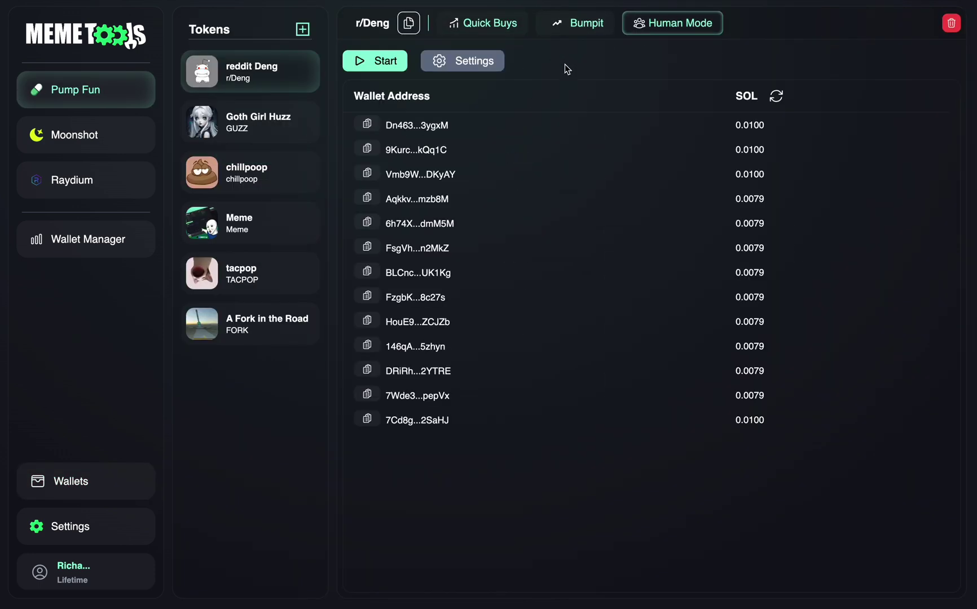
pyautogui.click(776, 97)
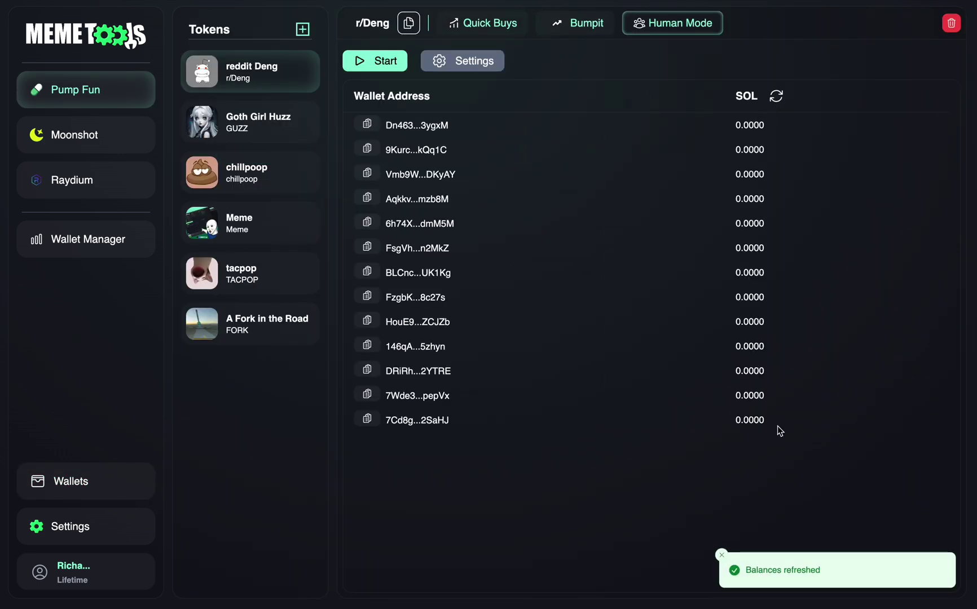